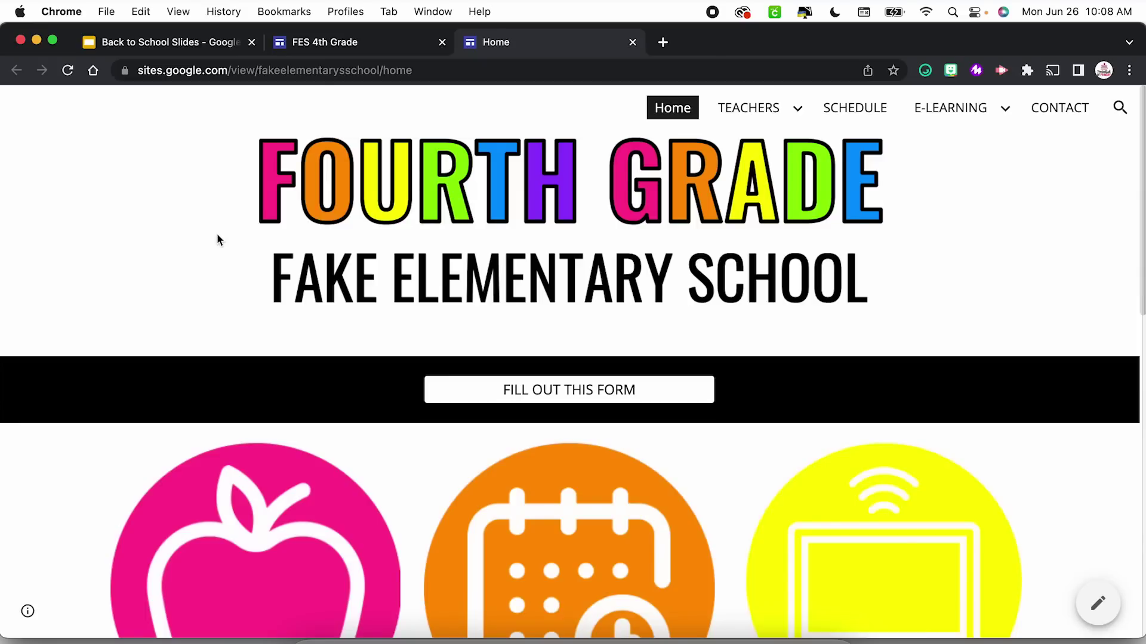
- Scroll through the Back to School Slides deck
scroll(217, 236, down, 3)
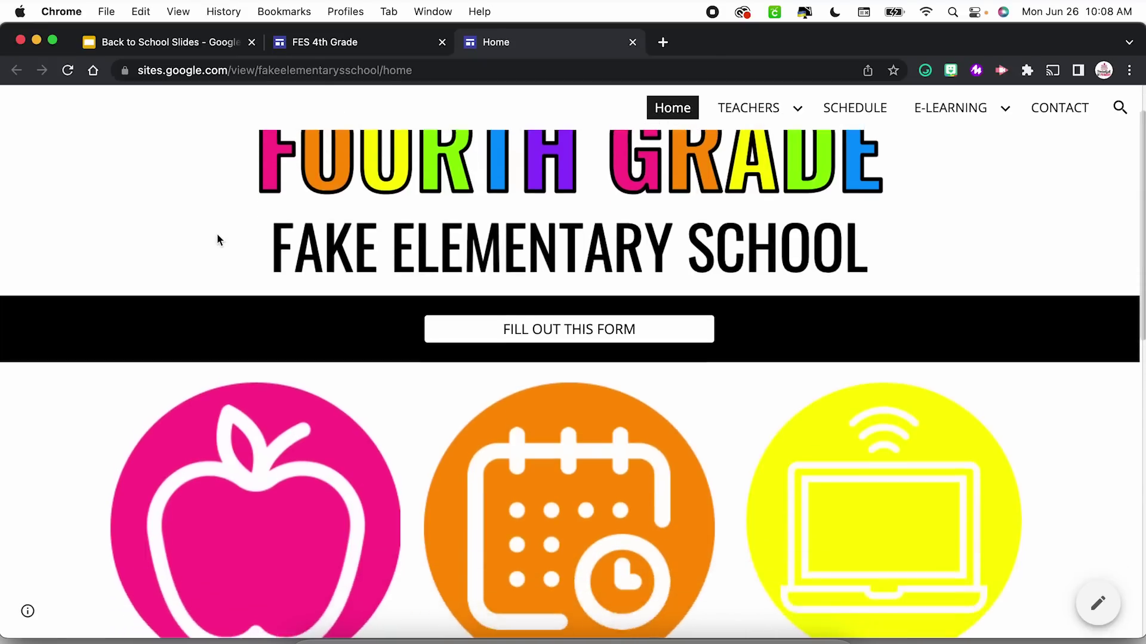
scroll(216, 234, down, 4)
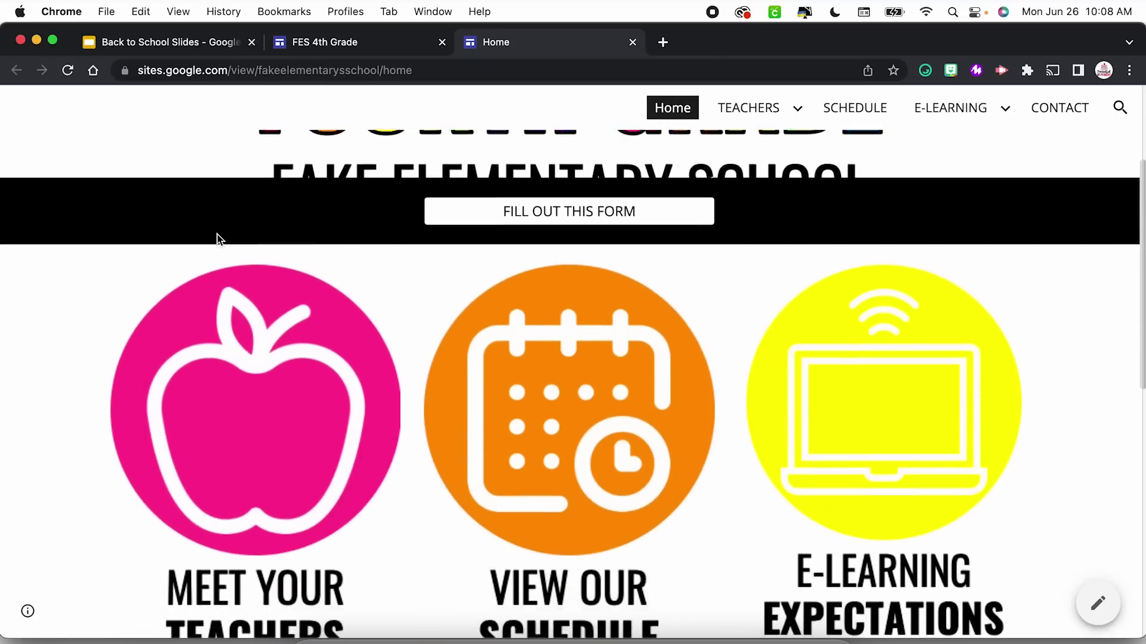
scroll(218, 239, down, 6)
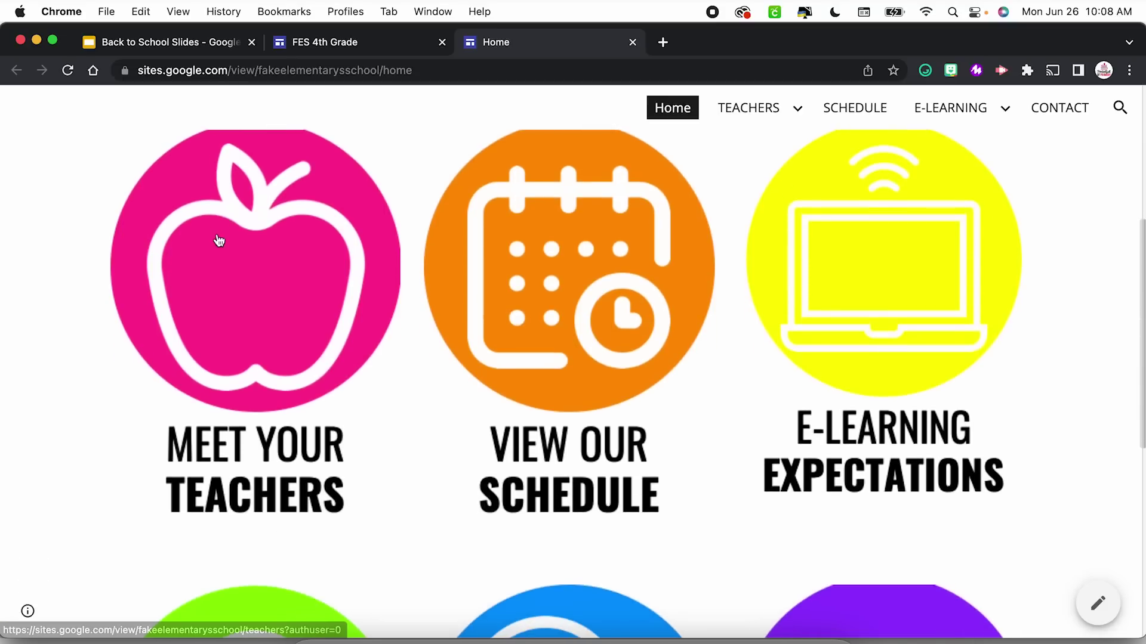
scroll(219, 240, down, 2)
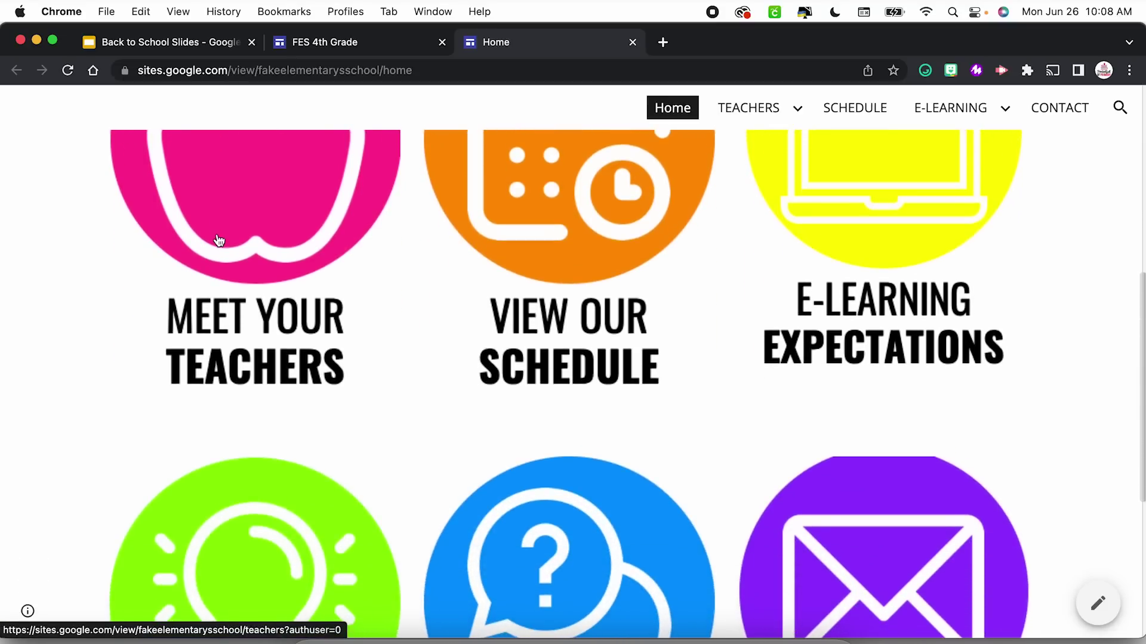
scroll(219, 240, down, 2)
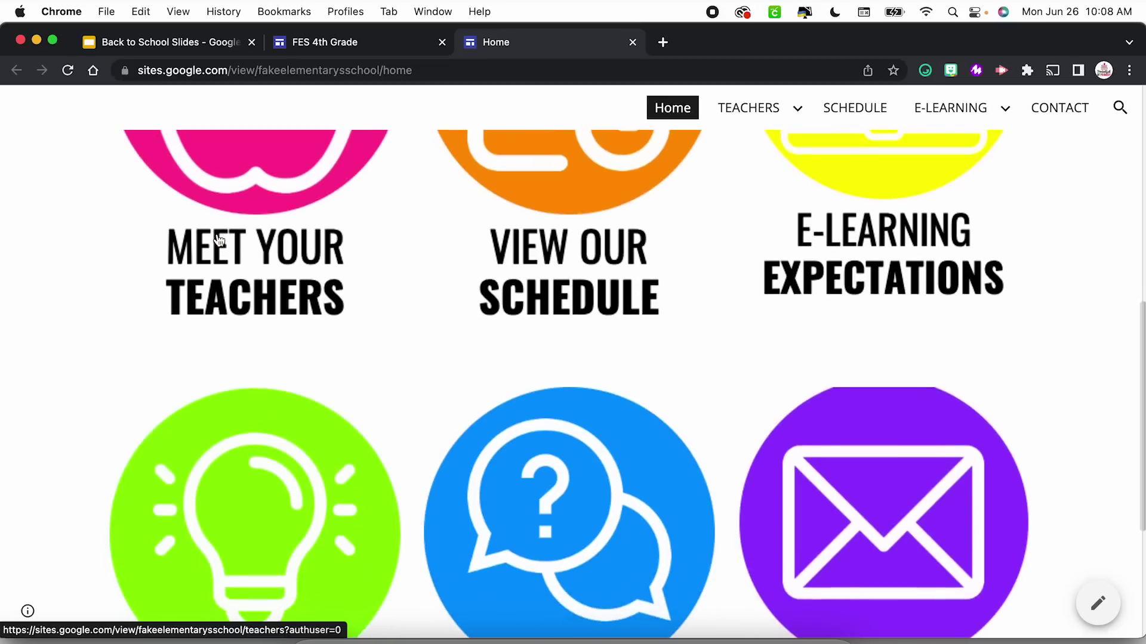
scroll(219, 240, down, 1)
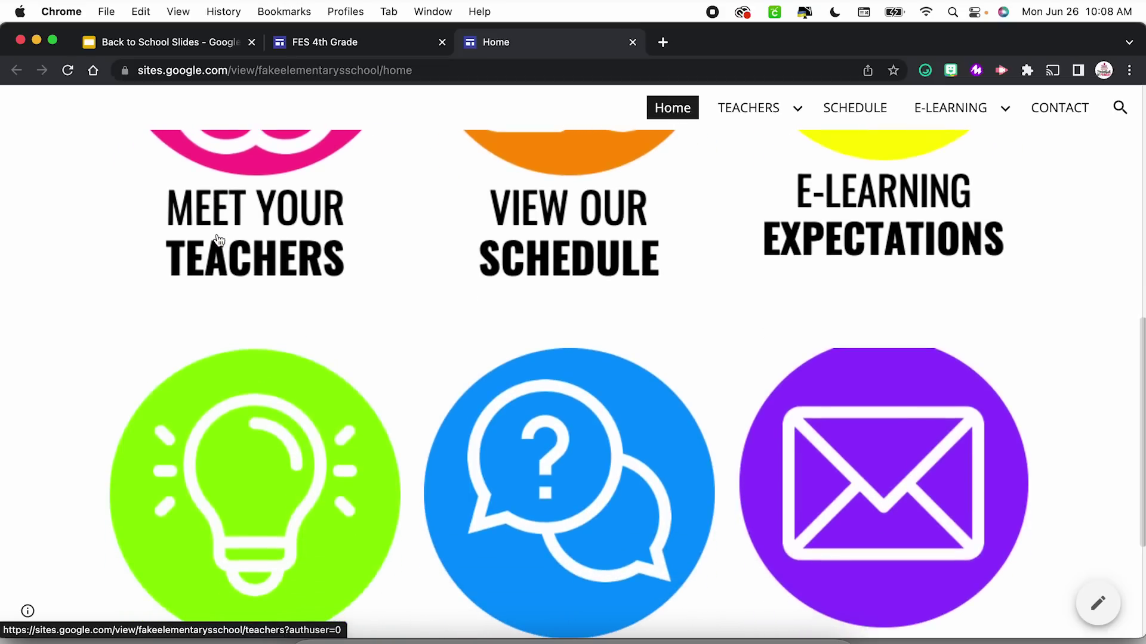
scroll(218, 238, down, 7)
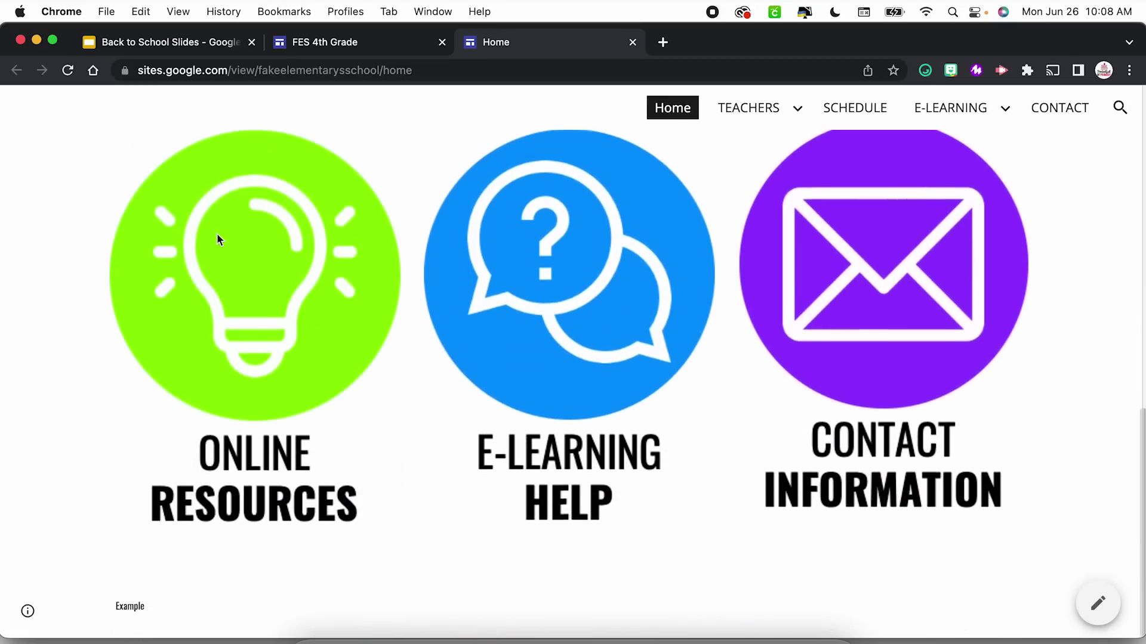
scroll(218, 240, up, 10)
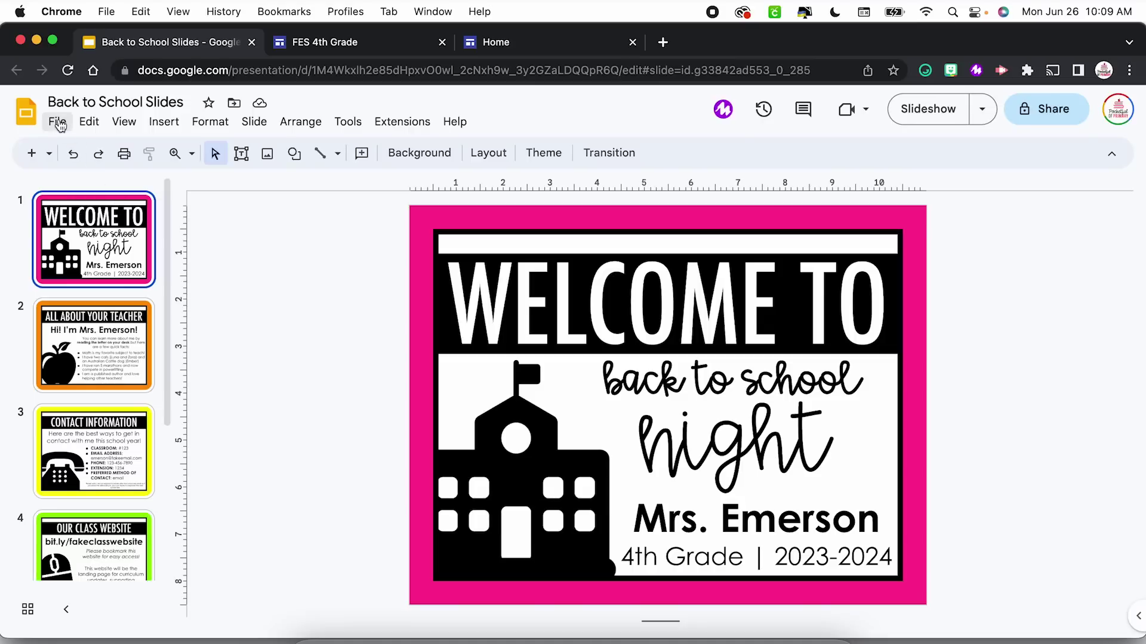
- Bring up the deck's Publish to the web embed code at Medium (1056x845) size
click(58, 123)
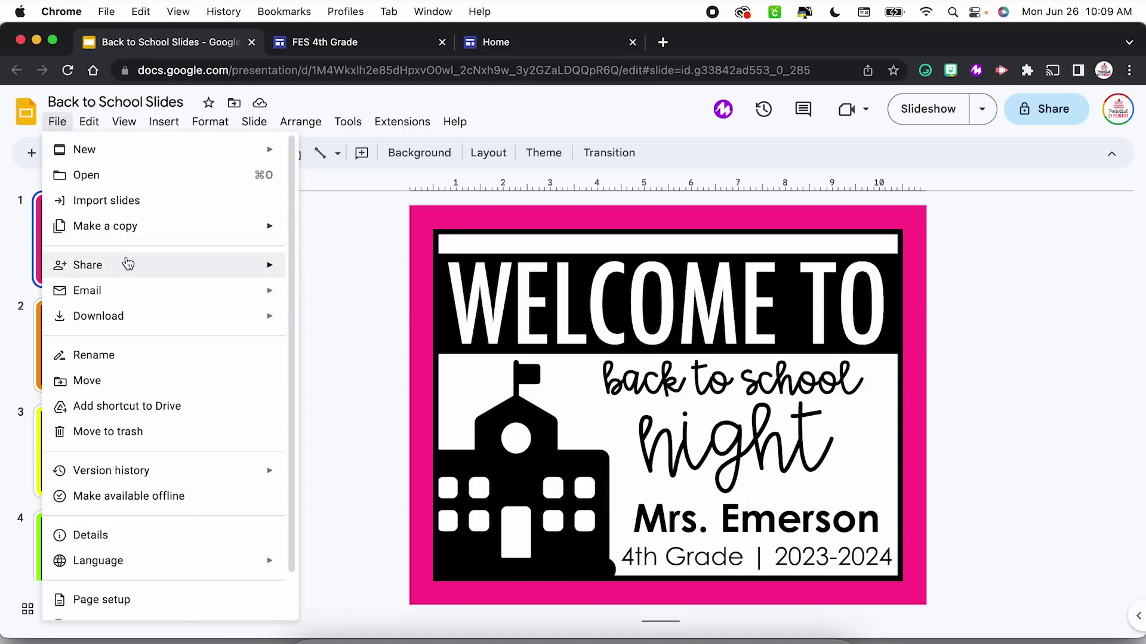
mouse_move(129, 264)
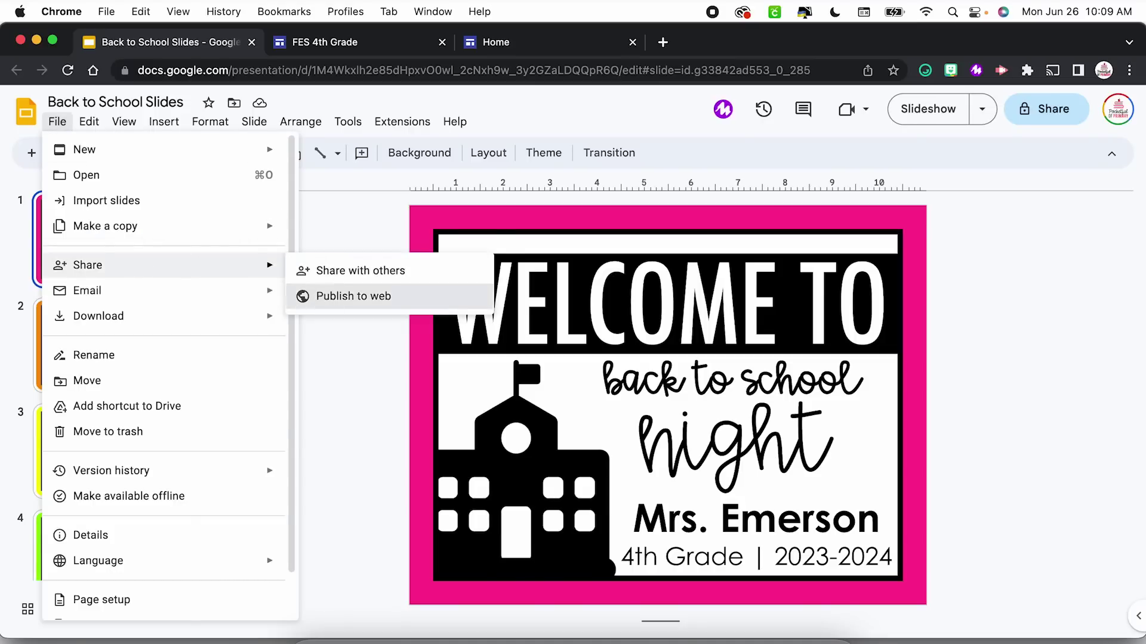
click(317, 296)
click(543, 252)
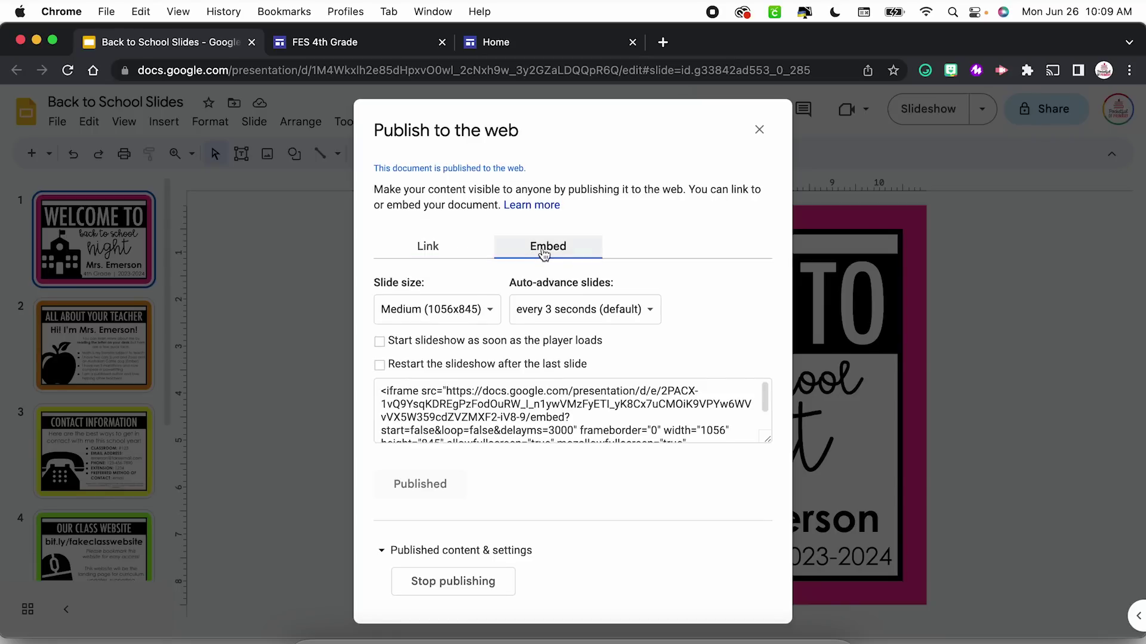
- Set auto-advance to every 3 seconds, start on load, restart after last slide, Medium size
click(587, 315)
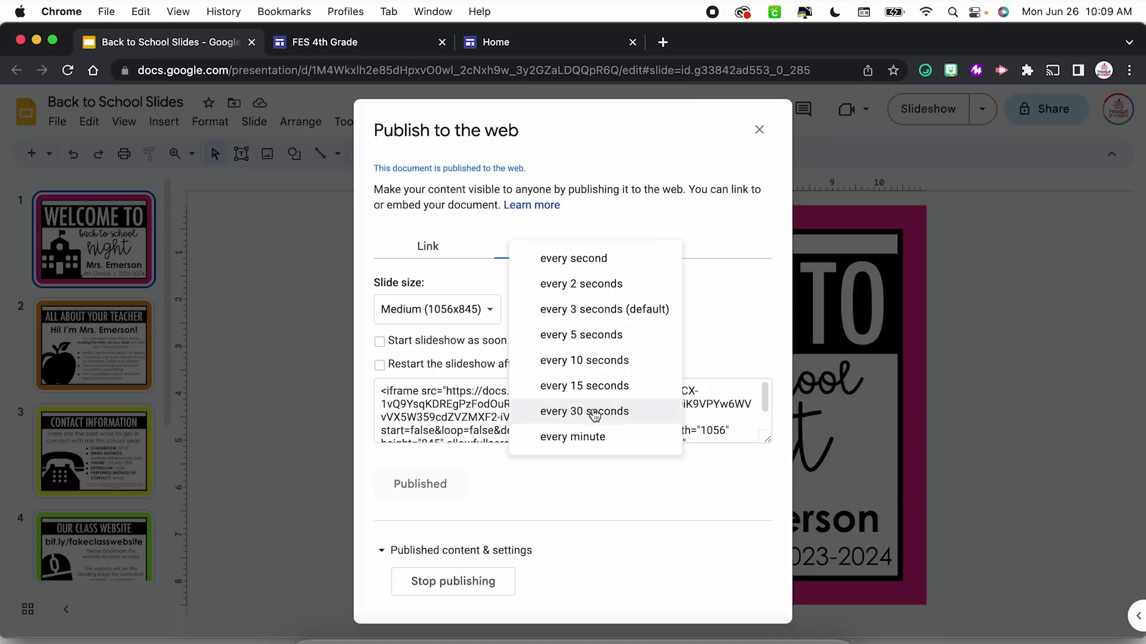
click(625, 311)
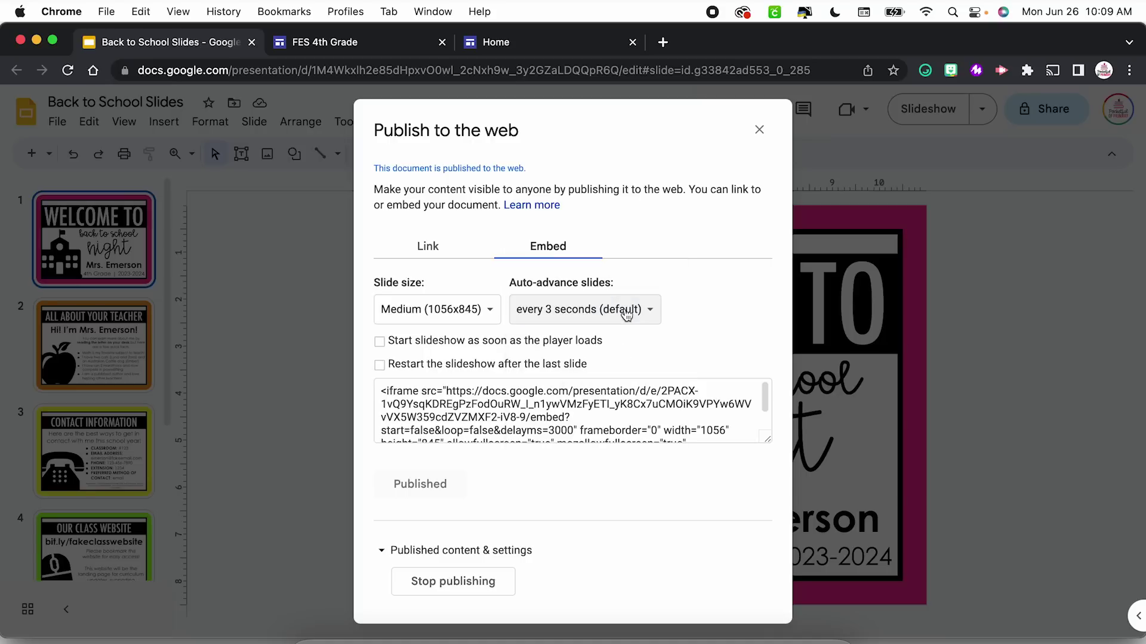
click(378, 342)
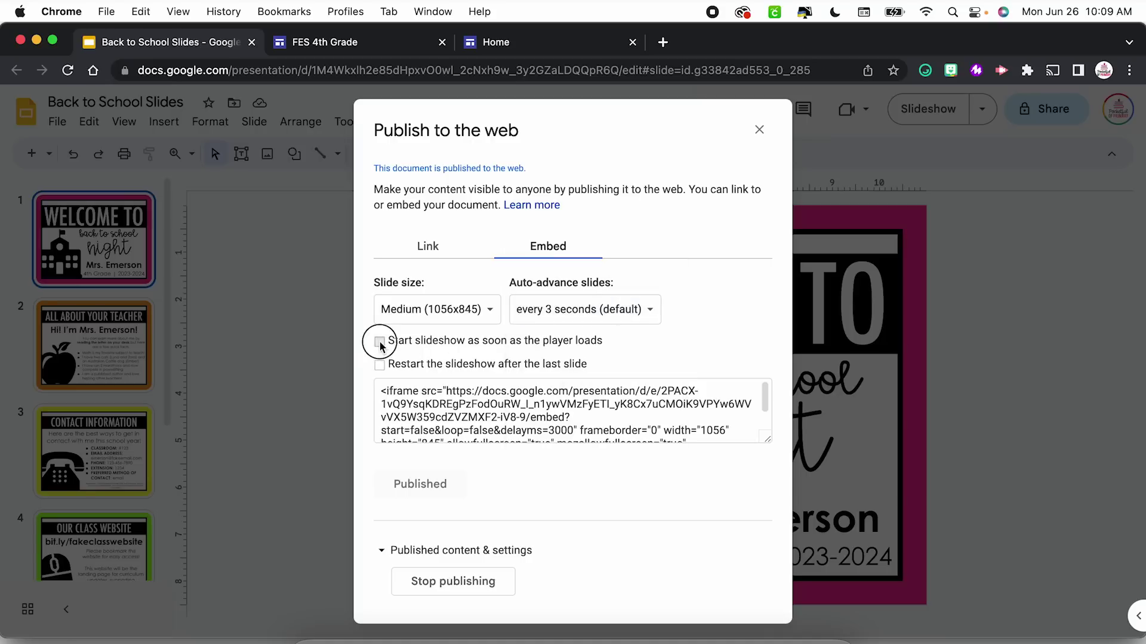
click(381, 366)
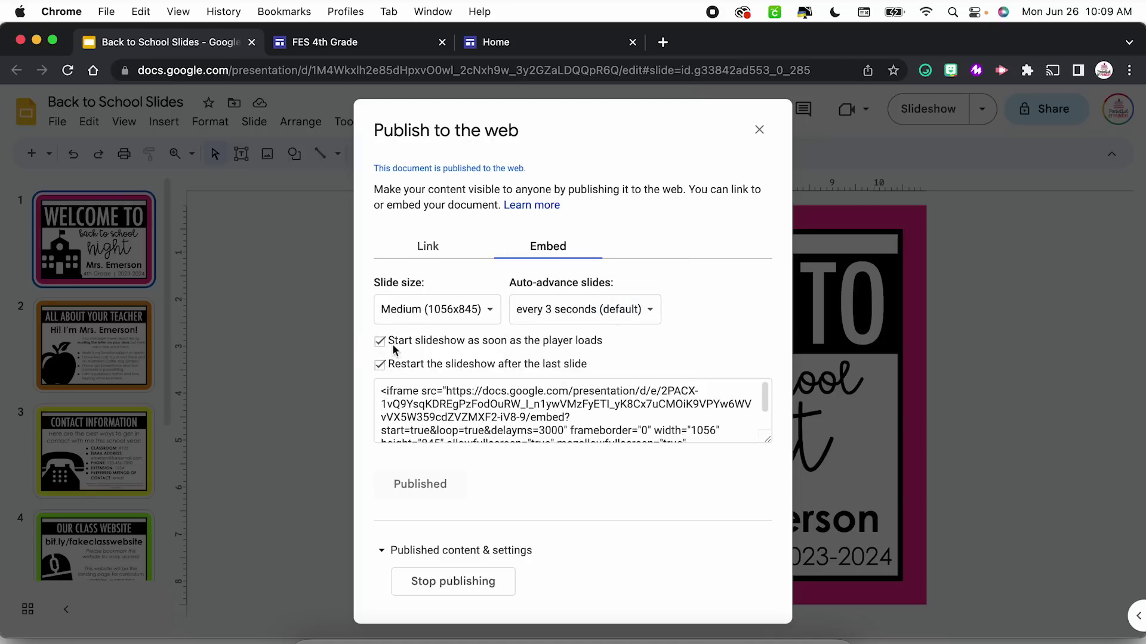
click(408, 312)
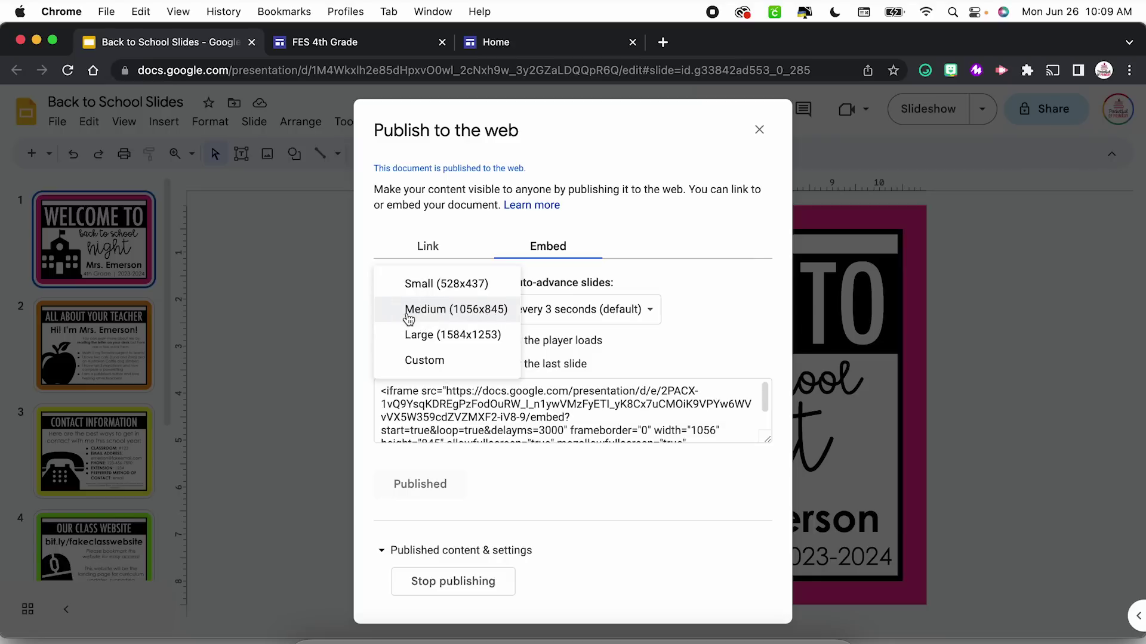
click(430, 321)
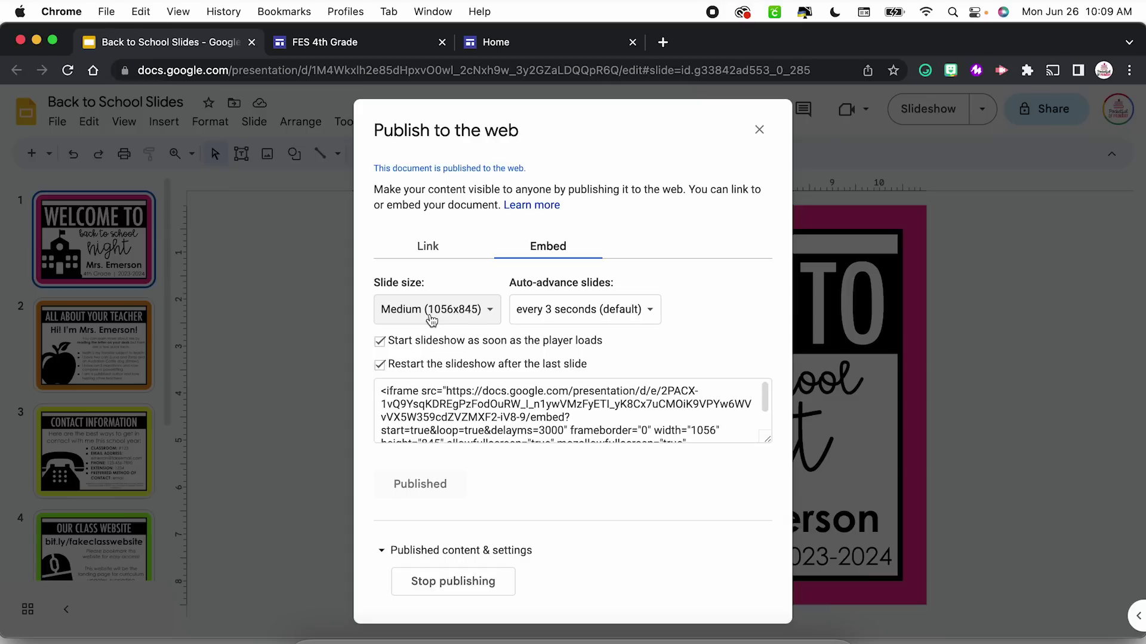
- Select the iframe embed code and move over to the FES 4th Grade site editor
click(443, 406)
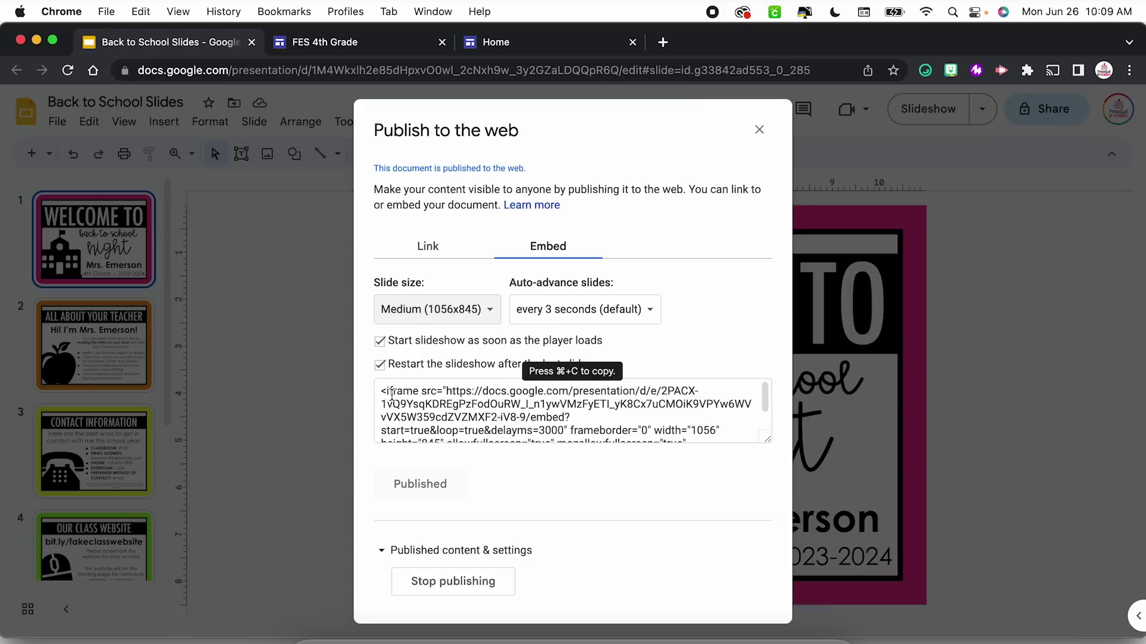
click(434, 406)
key(cmd+c)
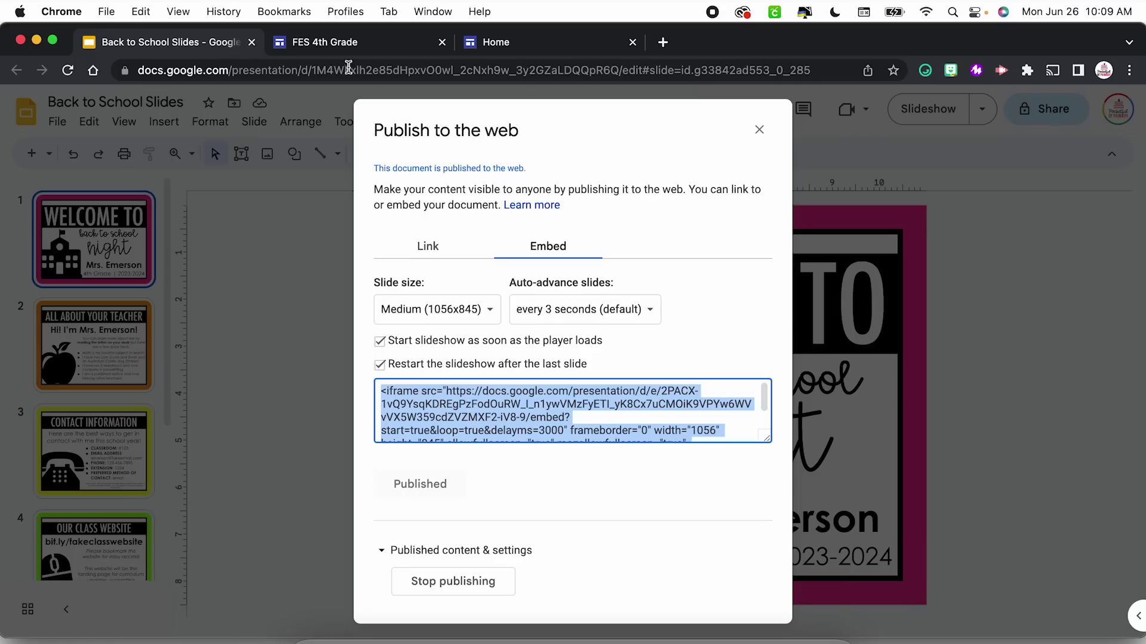
click(348, 43)
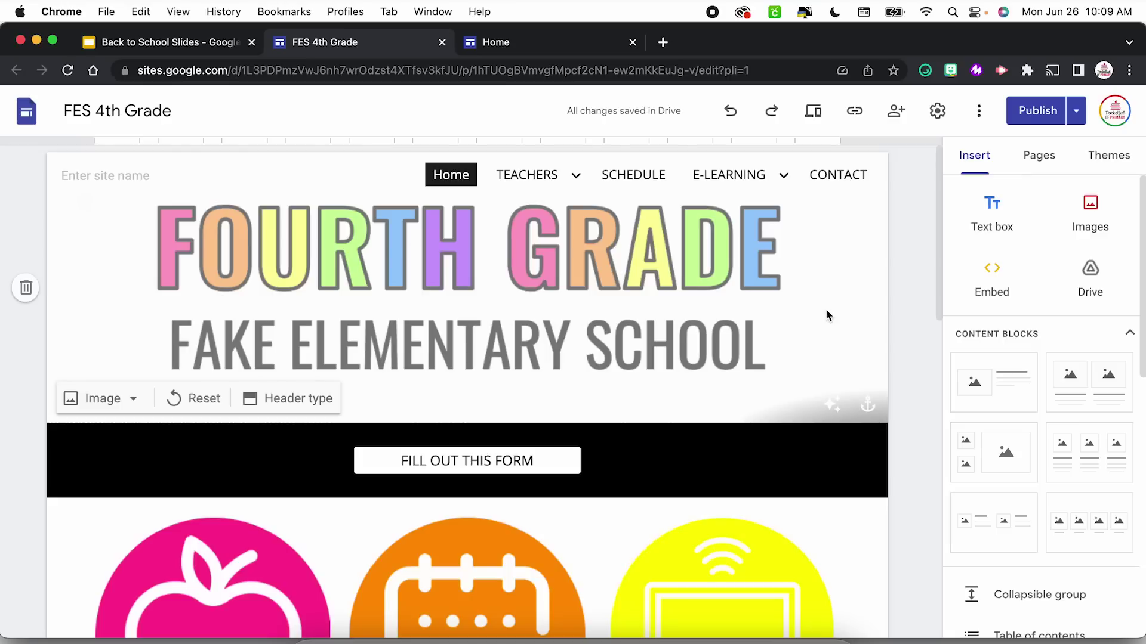
- Paste the slideshow's iframe code into a new Embed code box and preview it
click(991, 281)
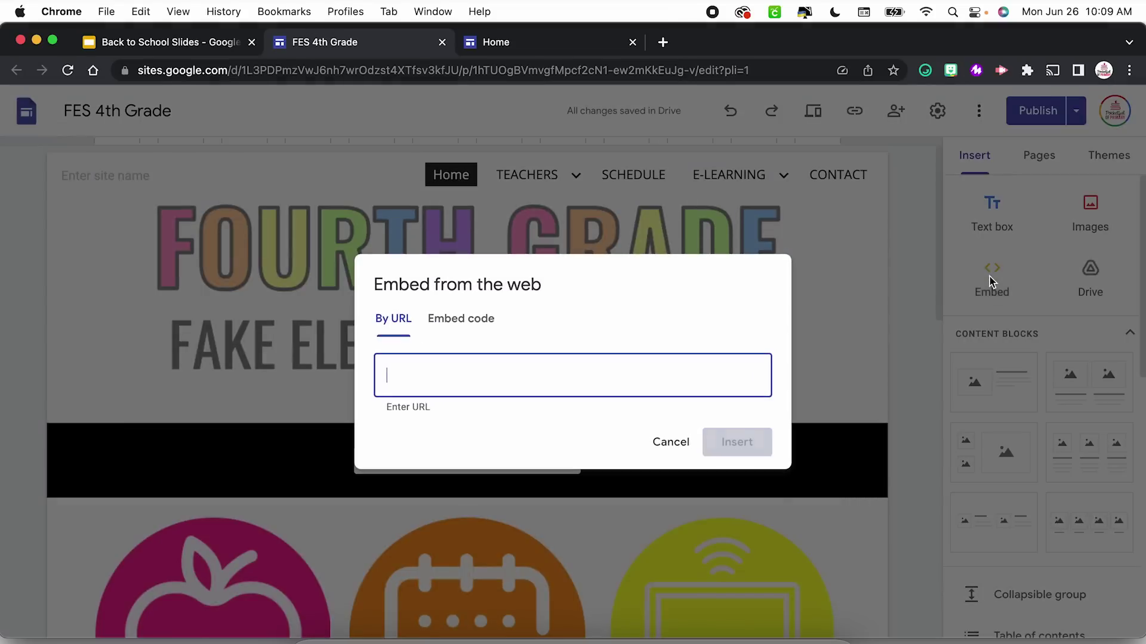
click(456, 322)
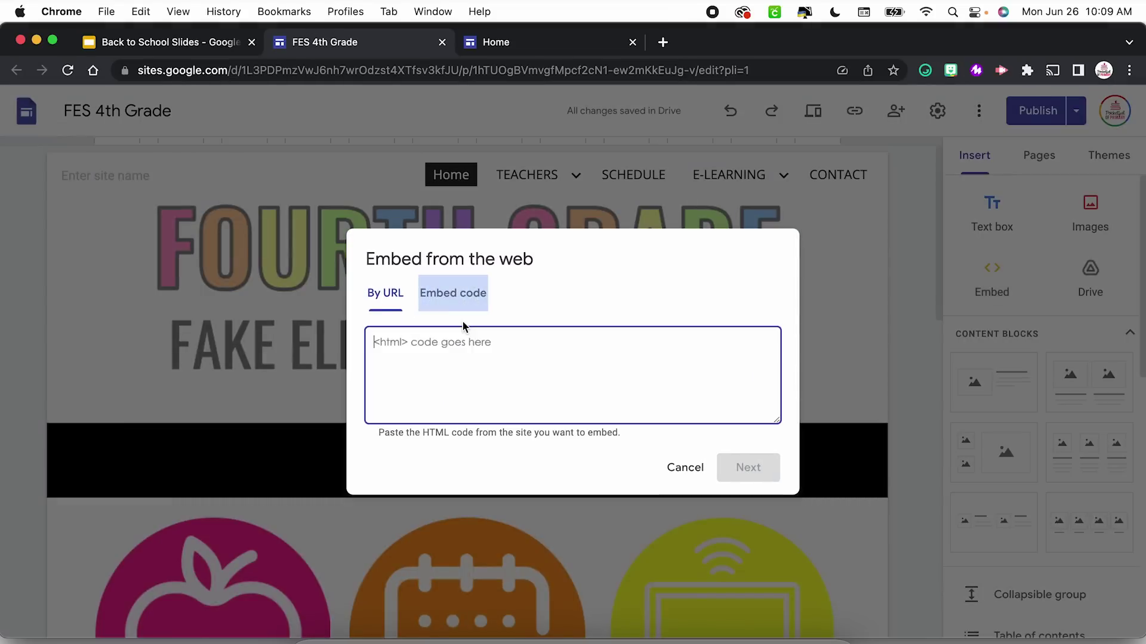
right_click(429, 357)
click(452, 470)
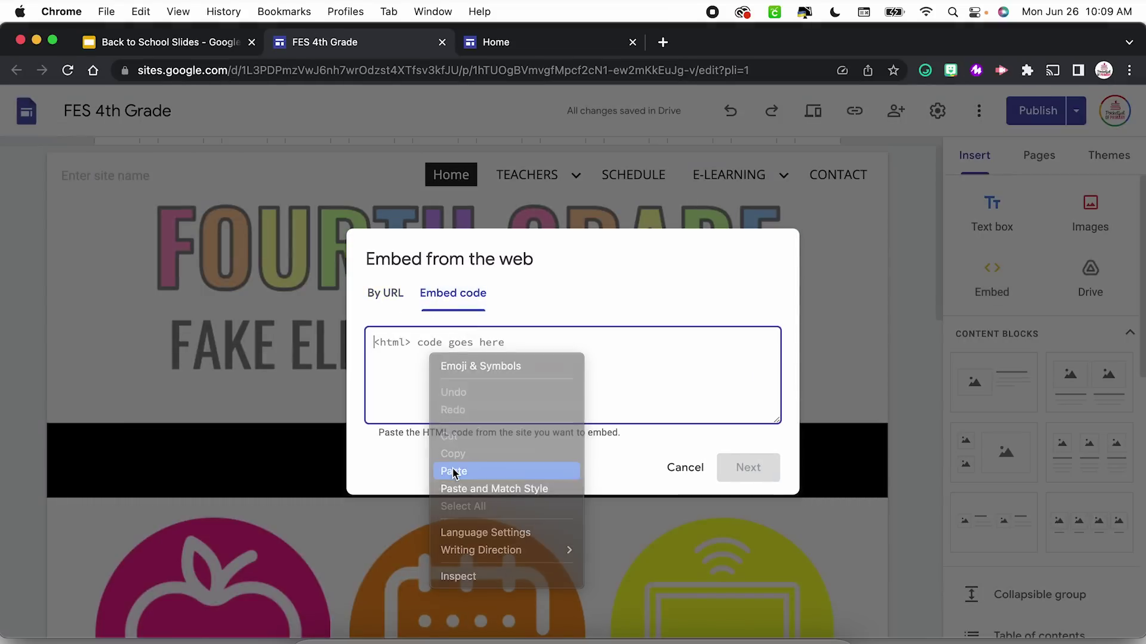
click(755, 471)
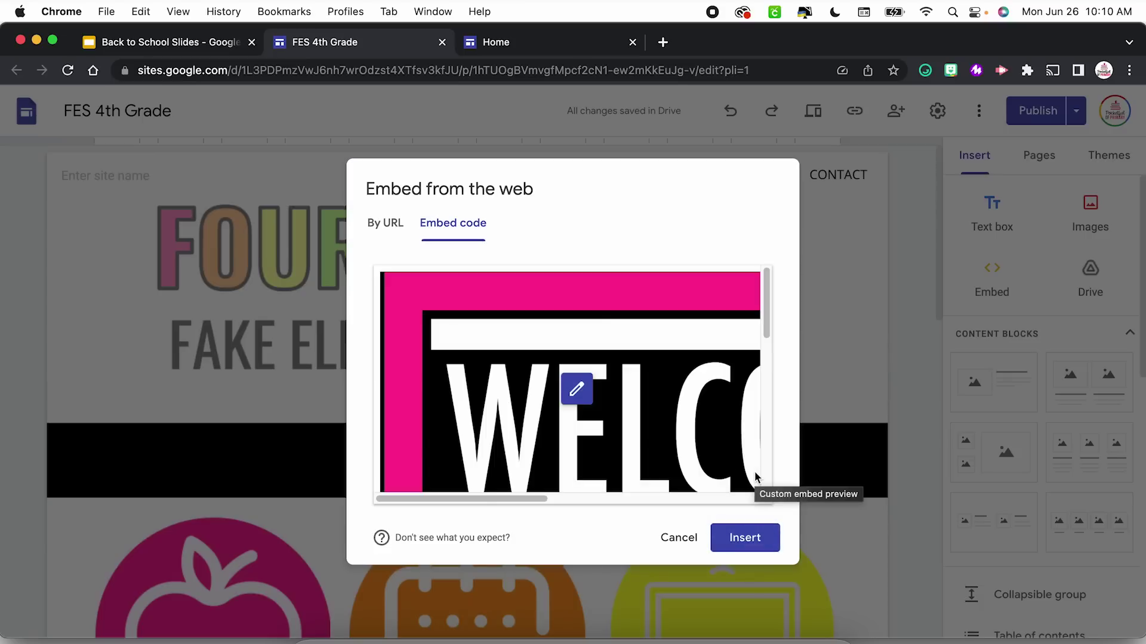
- Insert the Back to School slideshow embed and stretch it across the full section width
click(779, 406)
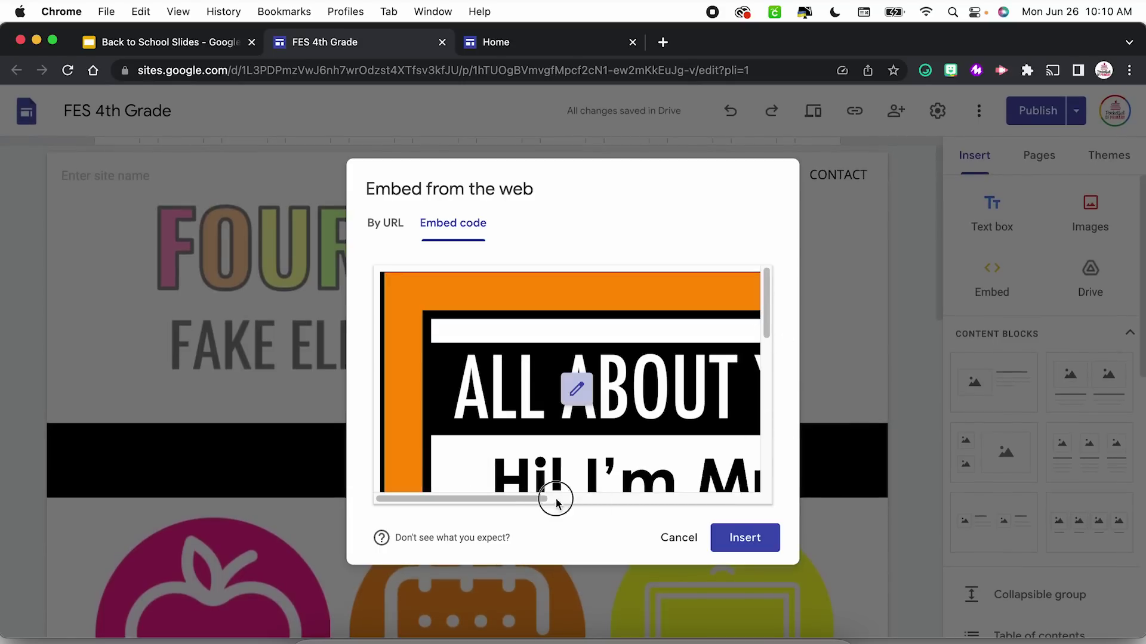
drag(555, 494, 644, 504)
click(591, 540)
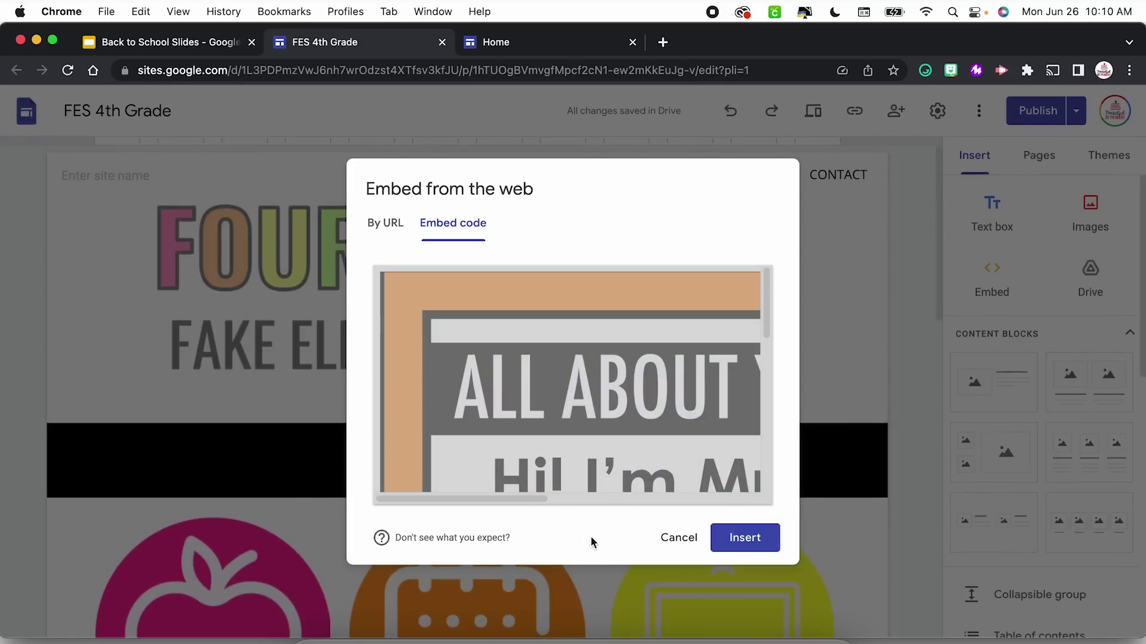
click(740, 541)
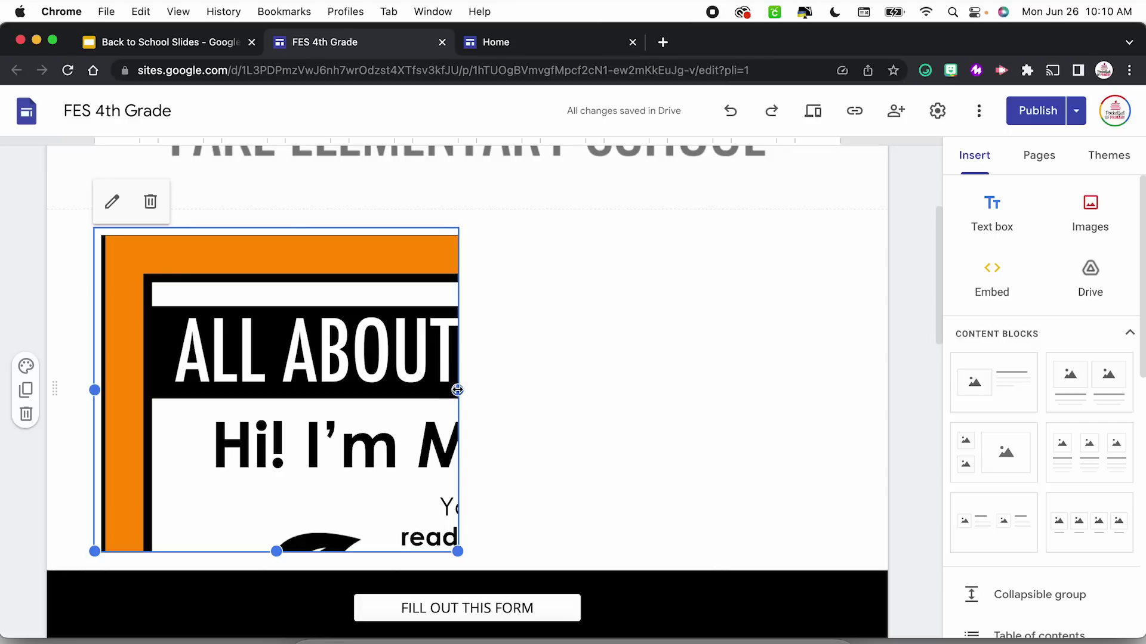
drag(458, 389, 883, 389)
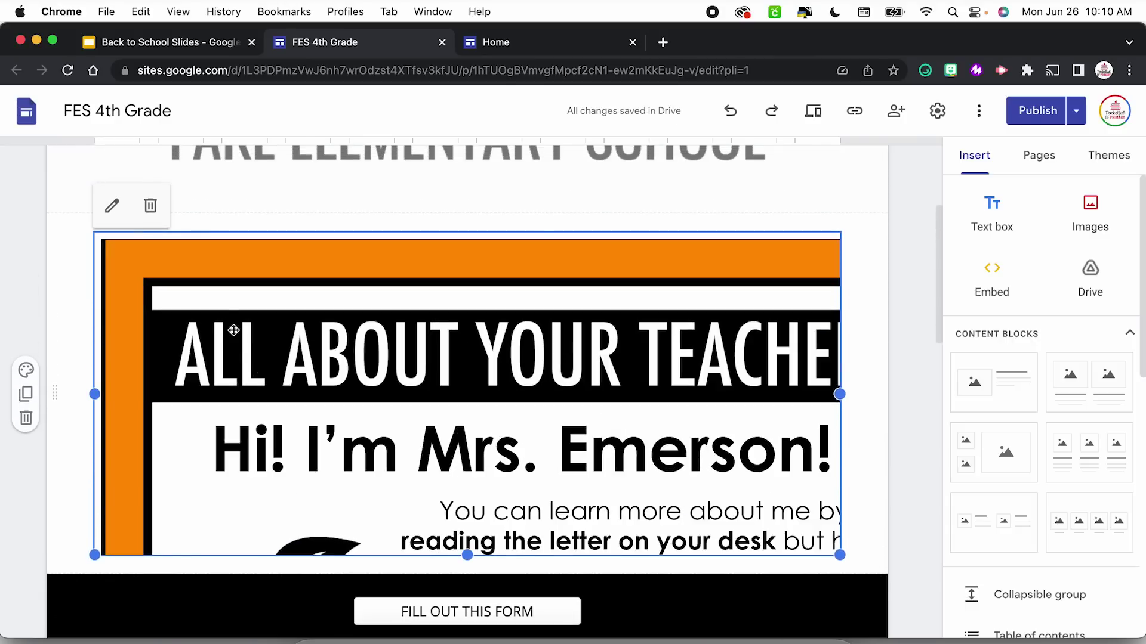
- Change the embed to Small 528x437, copy its iframe code, and return to the site editor
click(159, 42)
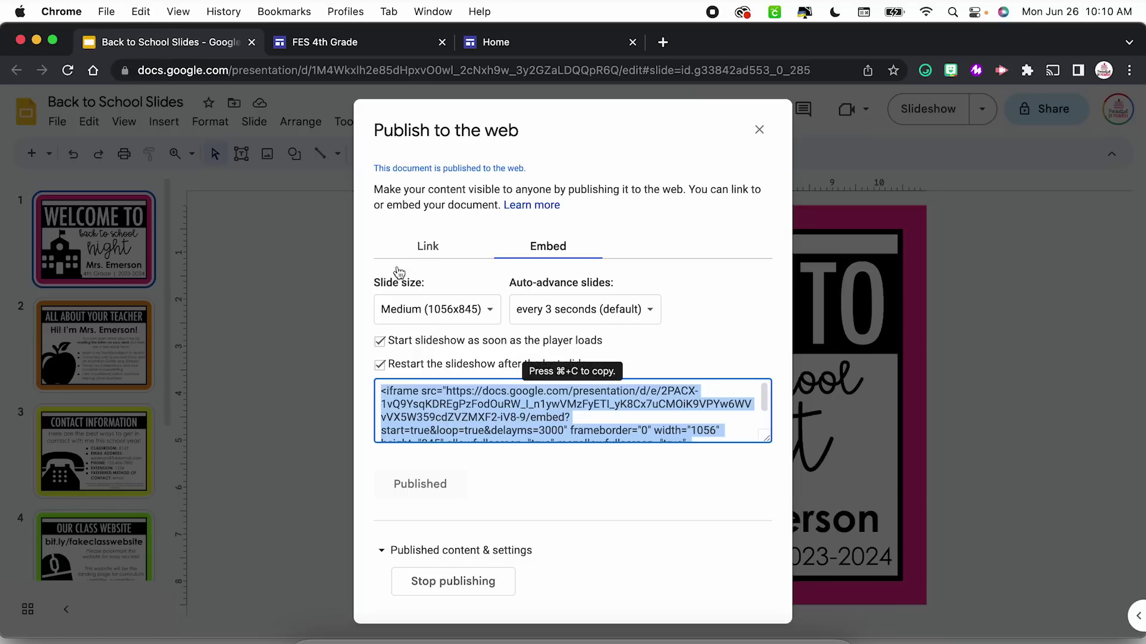
click(420, 310)
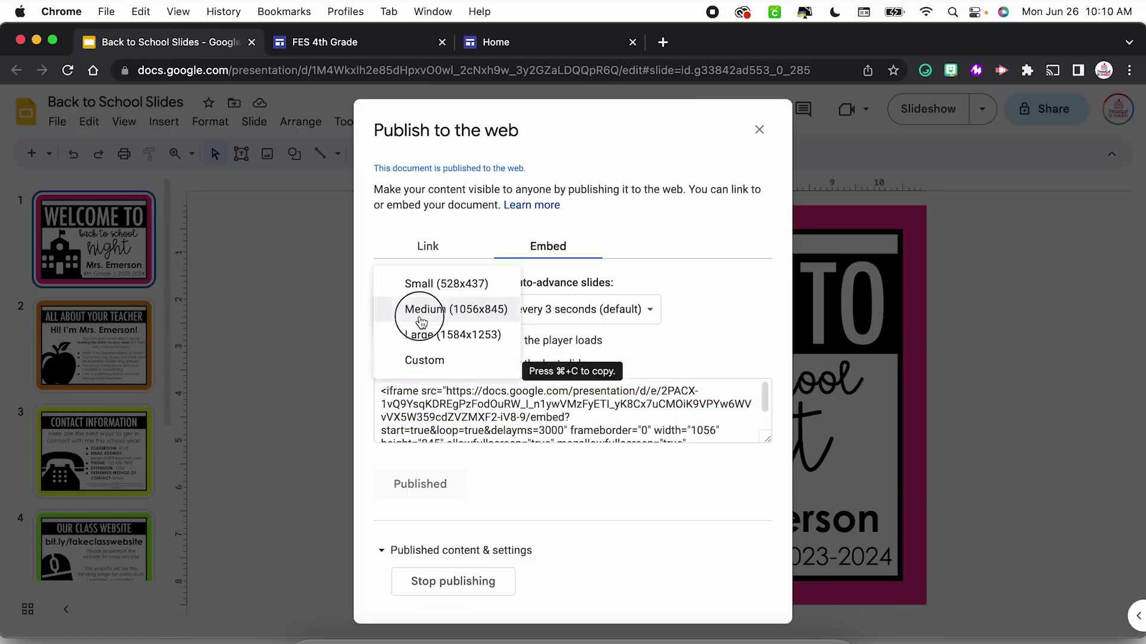
click(424, 283)
click(448, 418)
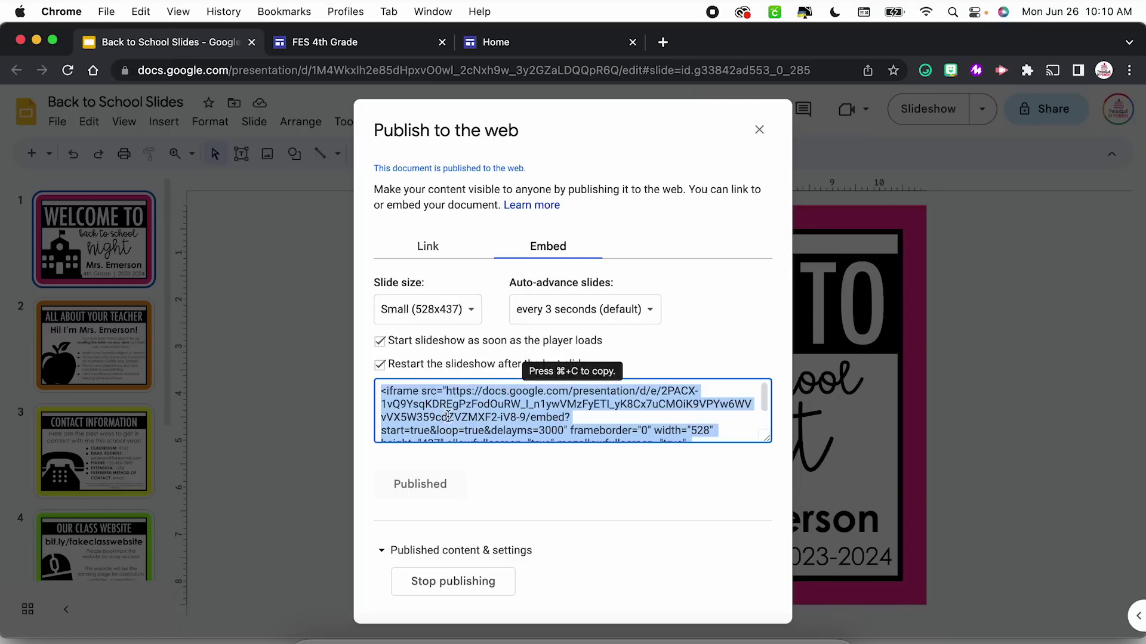
right_click(449, 420)
click(472, 452)
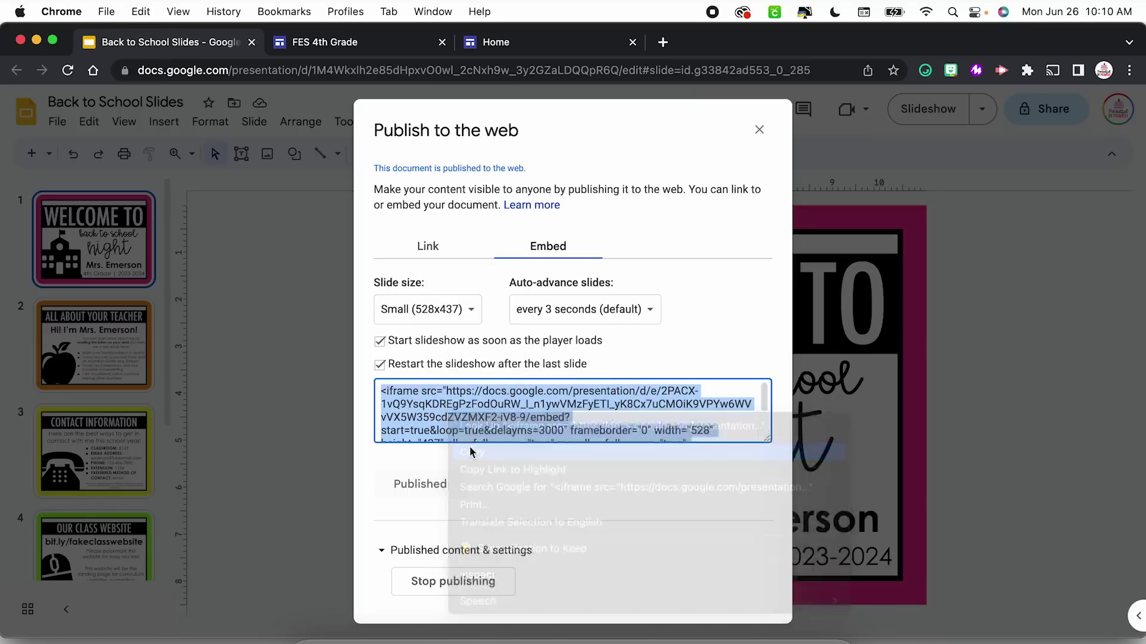
click(381, 49)
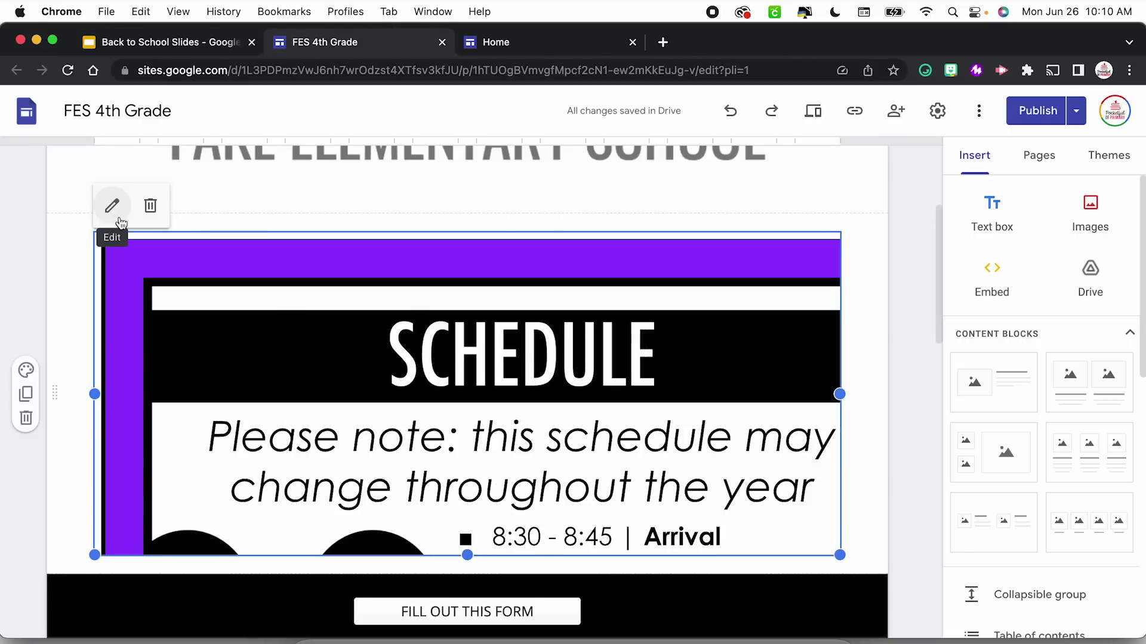
- Replace the embed's old code with the new 528x437 iframe and save it
click(119, 214)
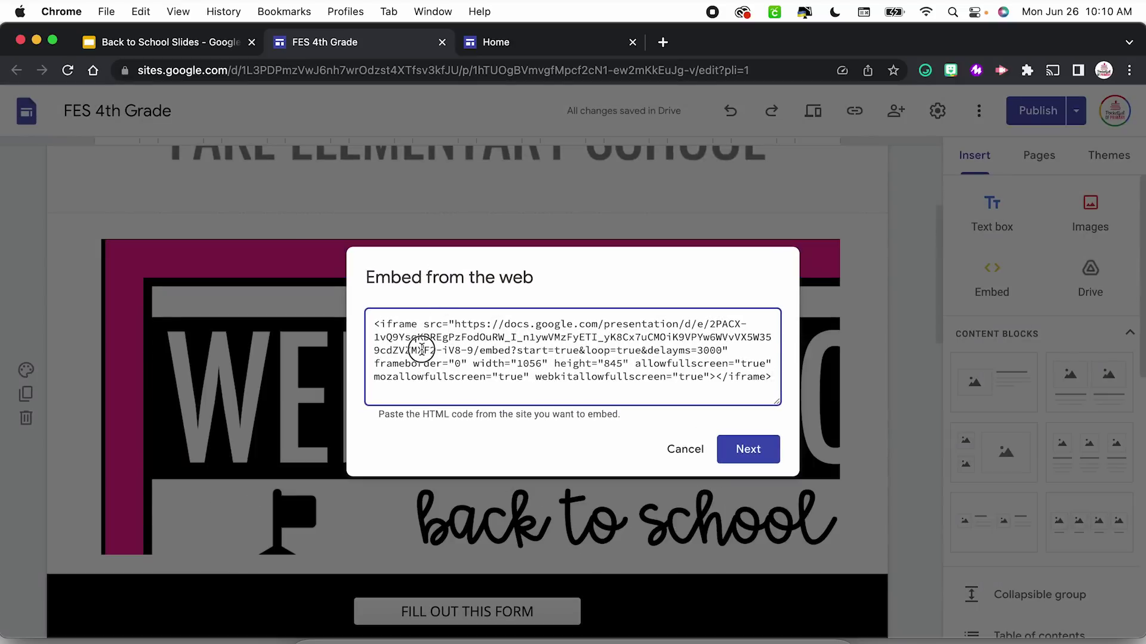
triple_click(422, 349)
key(BackSpace)
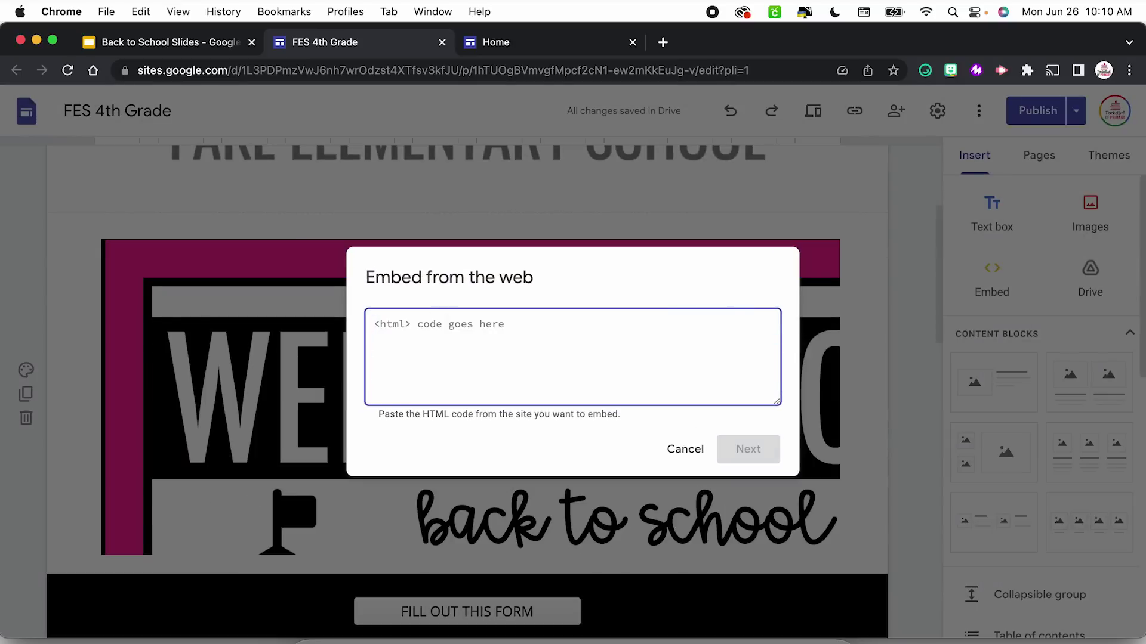
right_click(431, 337)
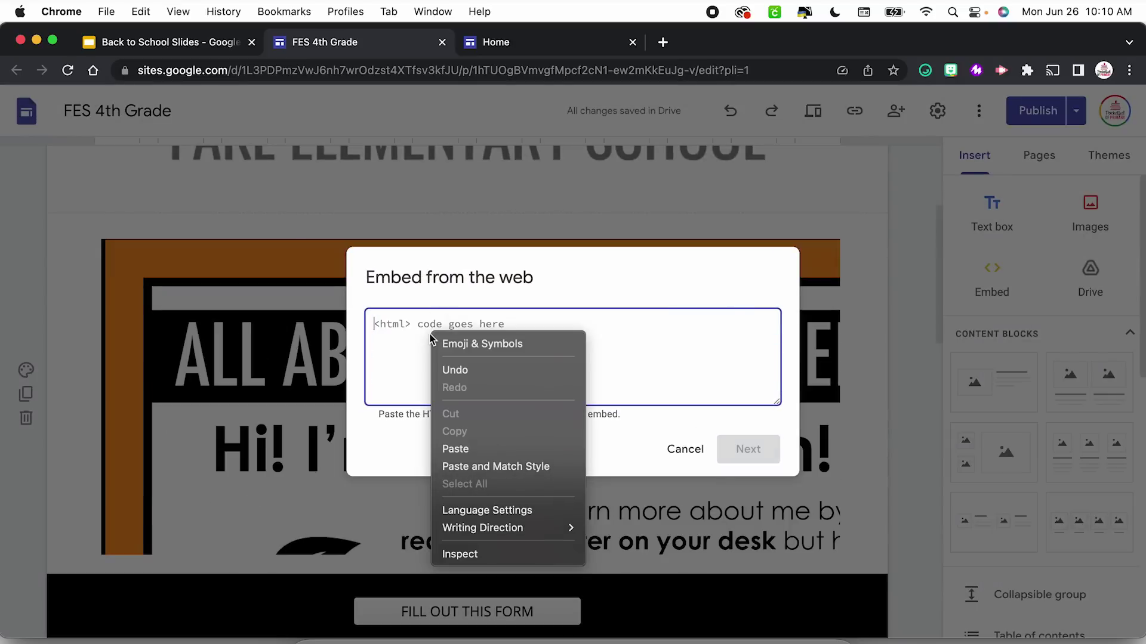
click(456, 449)
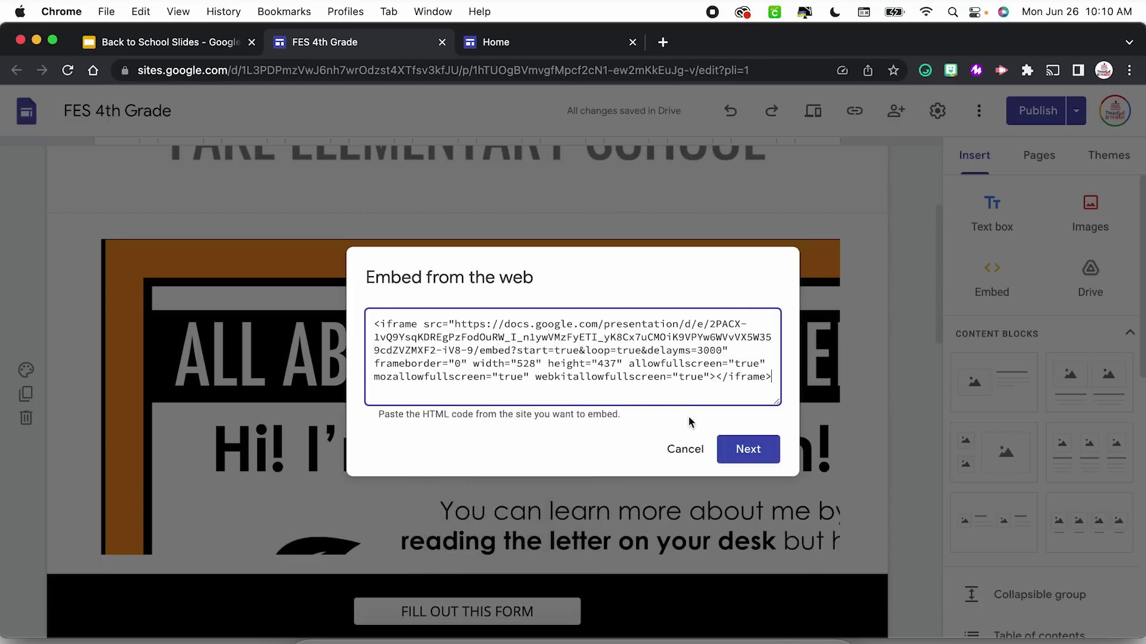
click(748, 448)
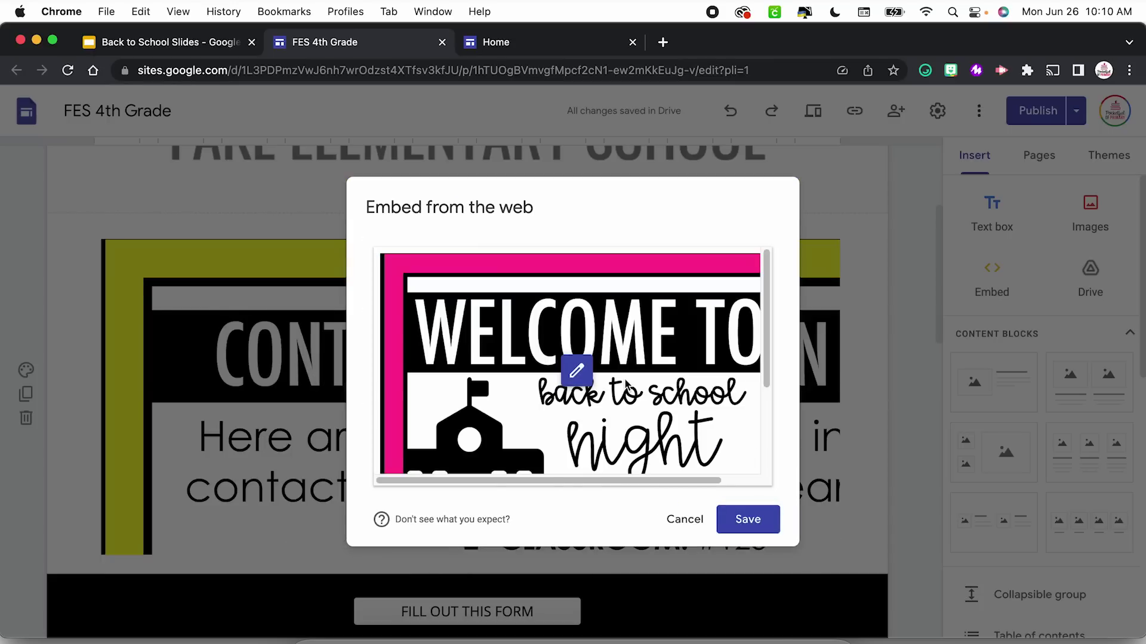
click(743, 528)
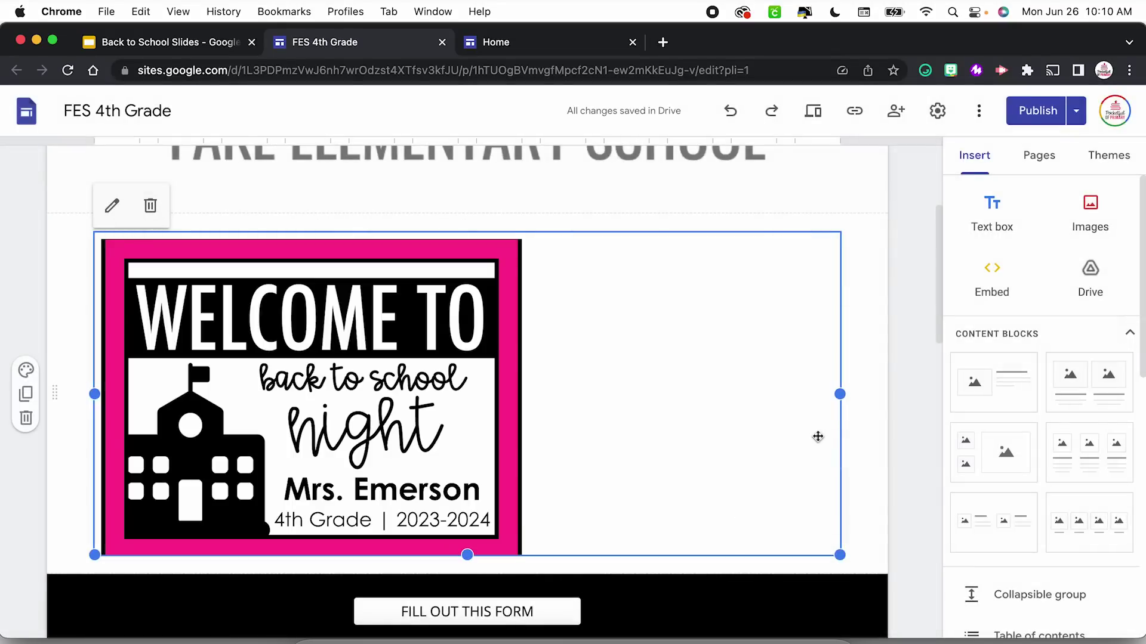
- Narrow the embed to fit the slideshow and move it toward the page centre
drag(840, 394, 521, 392)
drag(285, 421, 462, 416)
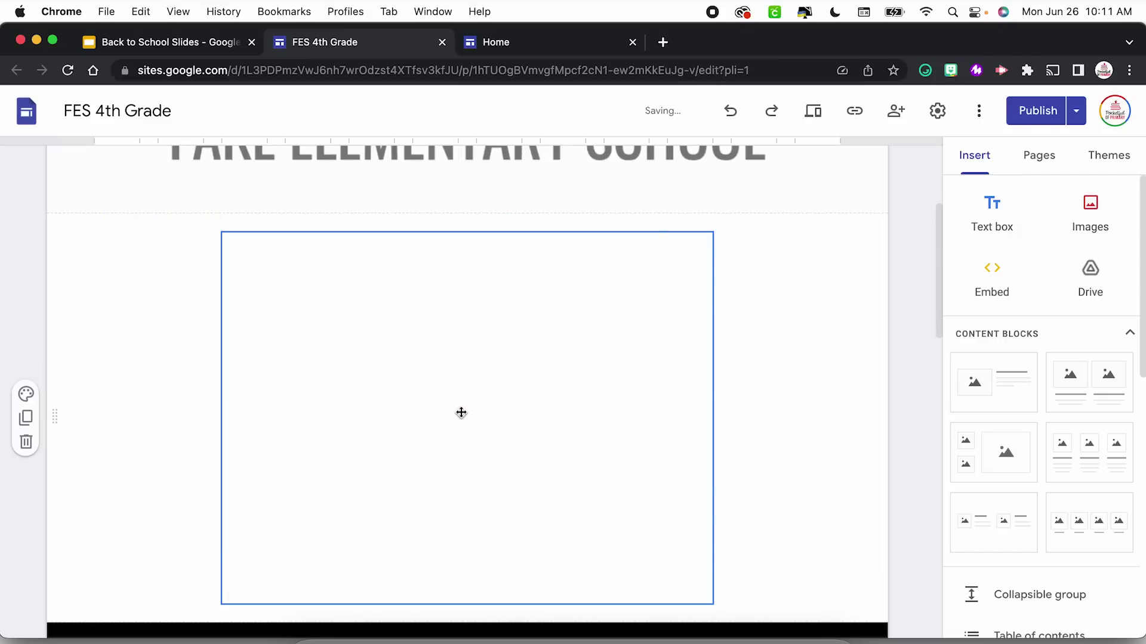
click(833, 356)
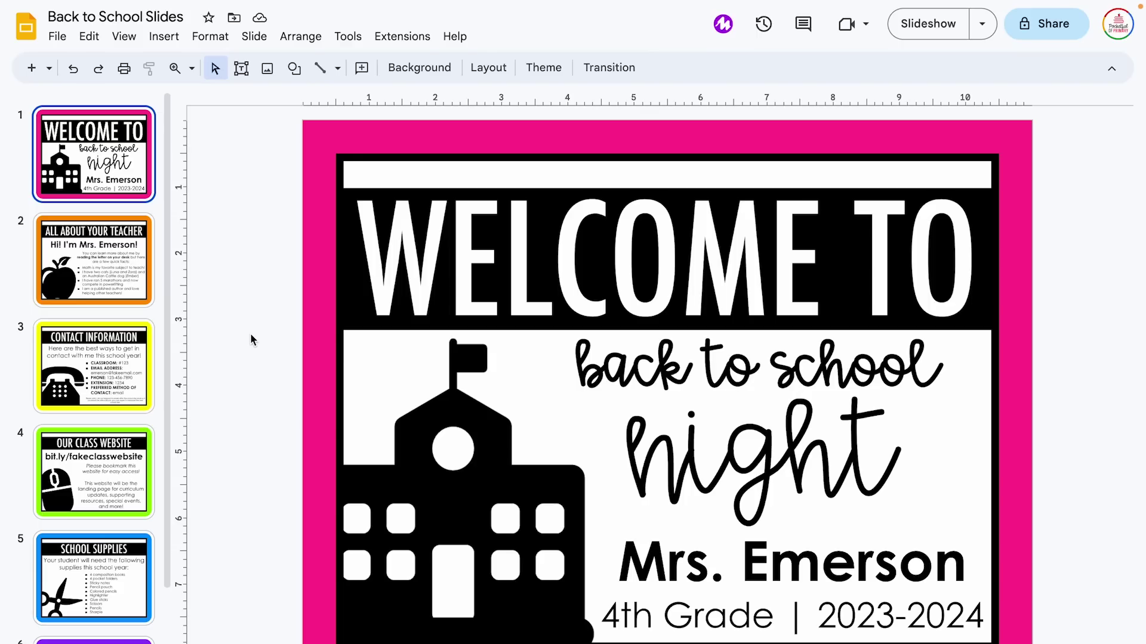
- Stop publishing the Back to School deck via Publish to web and confirm with OK
click(57, 36)
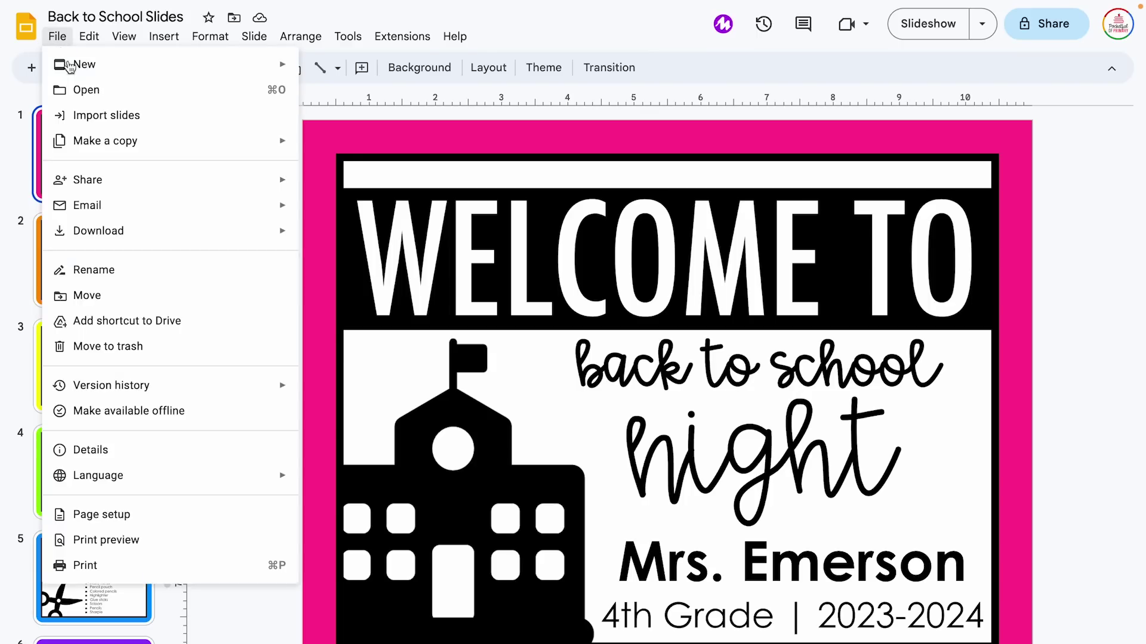
mouse_move(102, 179)
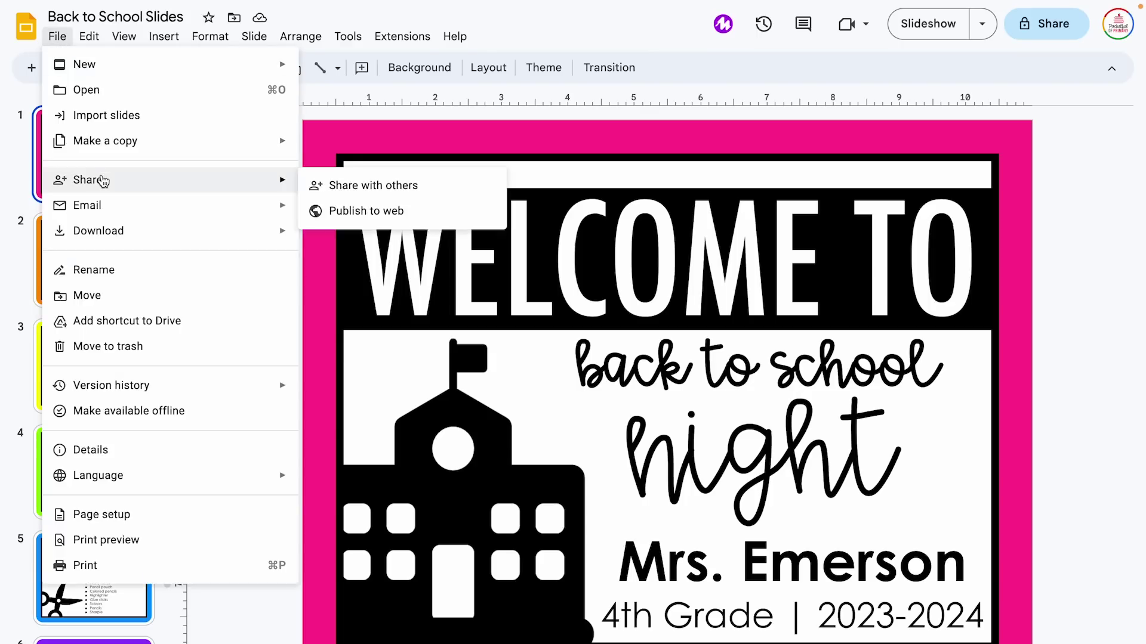
click(344, 213)
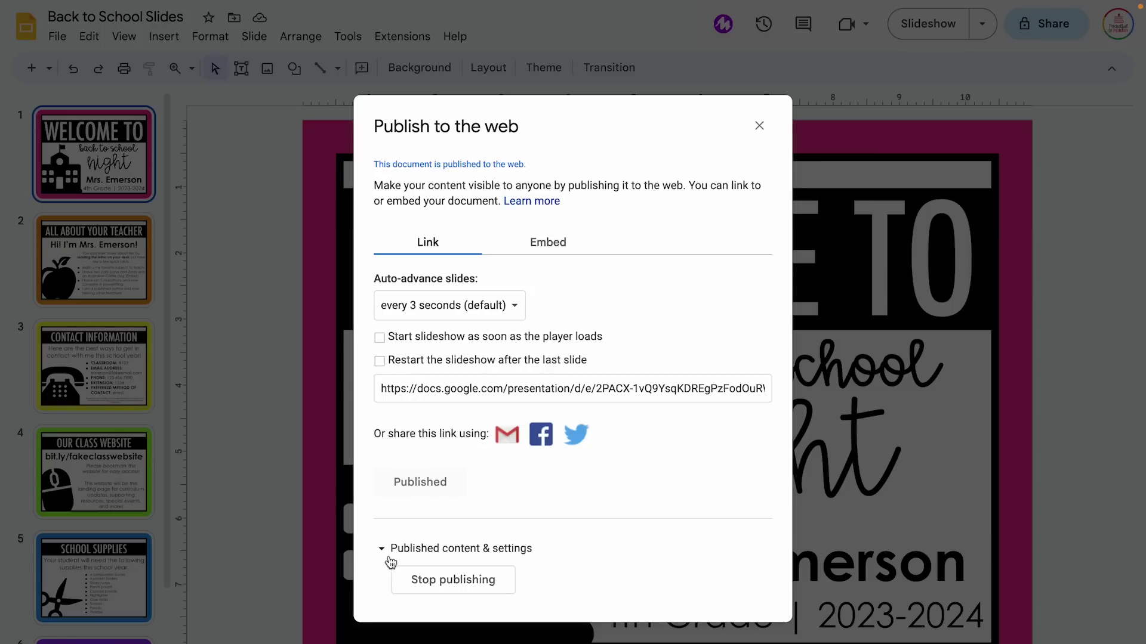
click(438, 585)
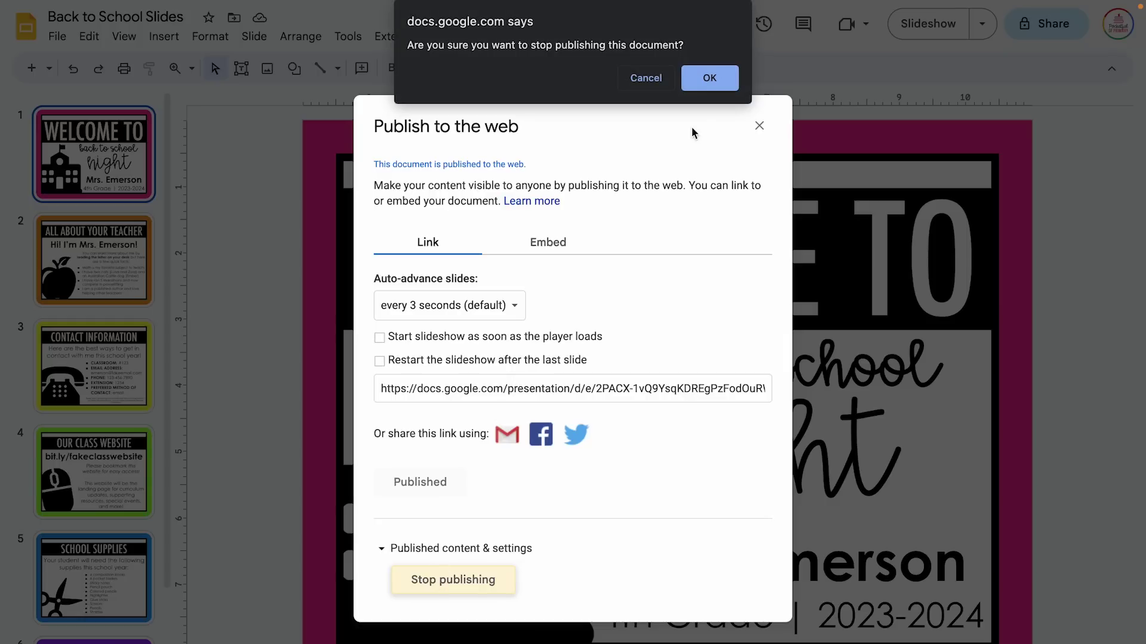
click(710, 78)
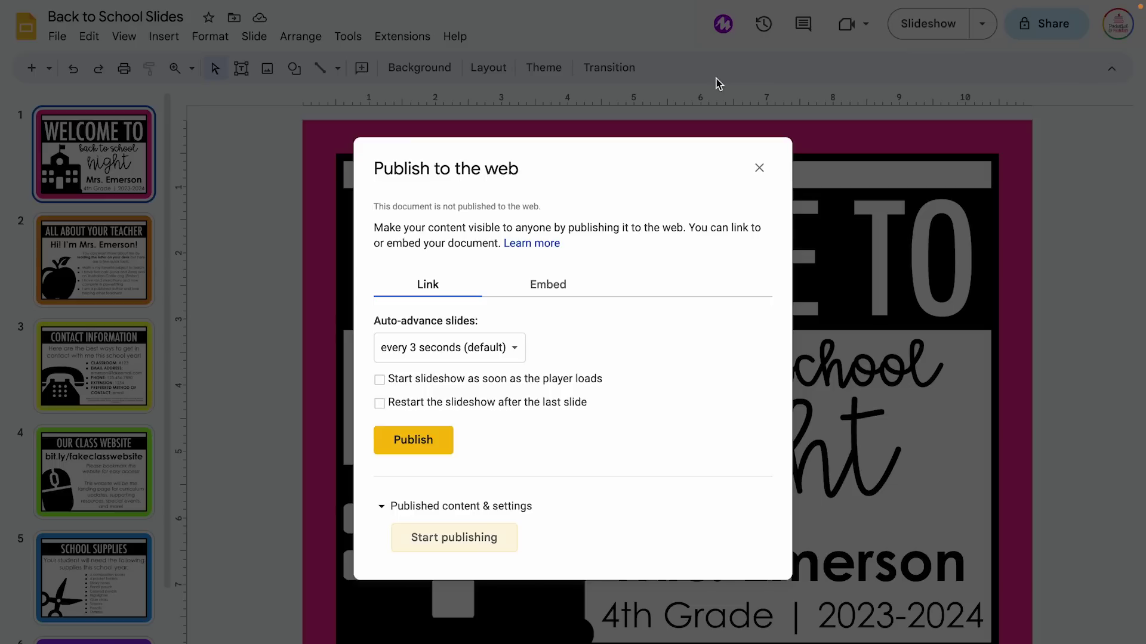